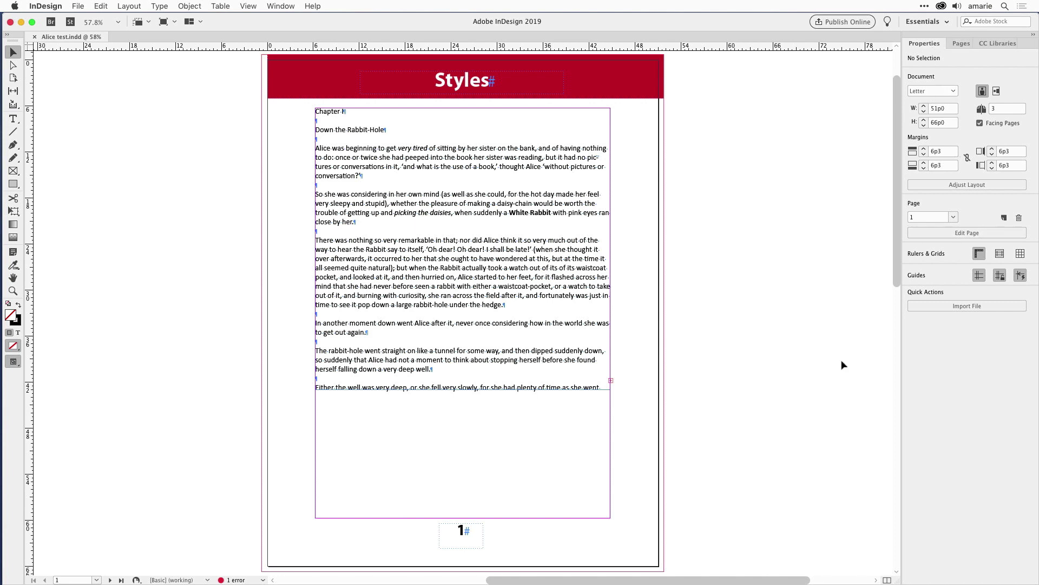
# Select the story text frame, look over the Window menu without choosing anything, then deselect
pyautogui.click(530, 293)
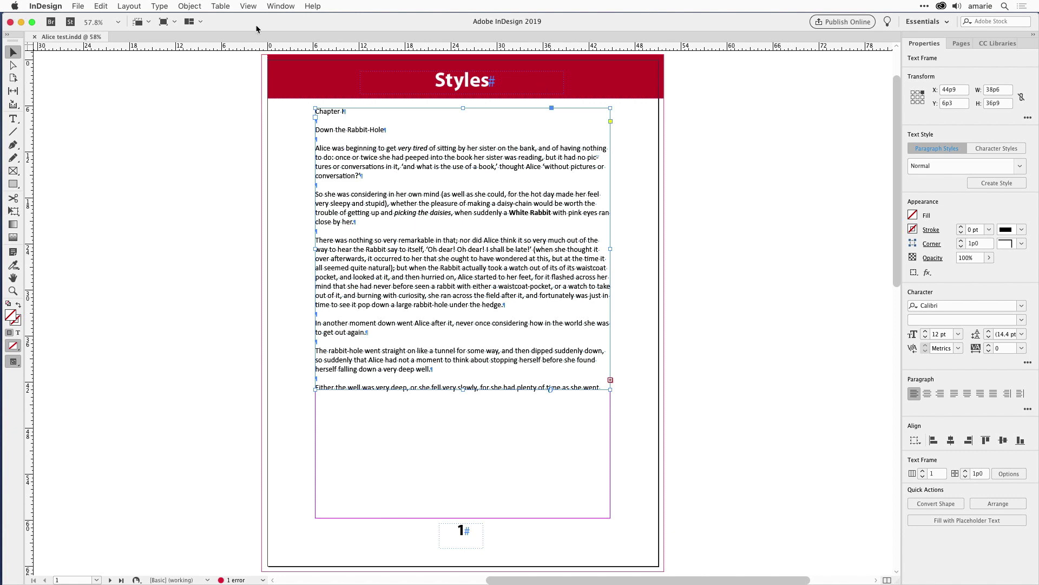
pyautogui.click(279, 6)
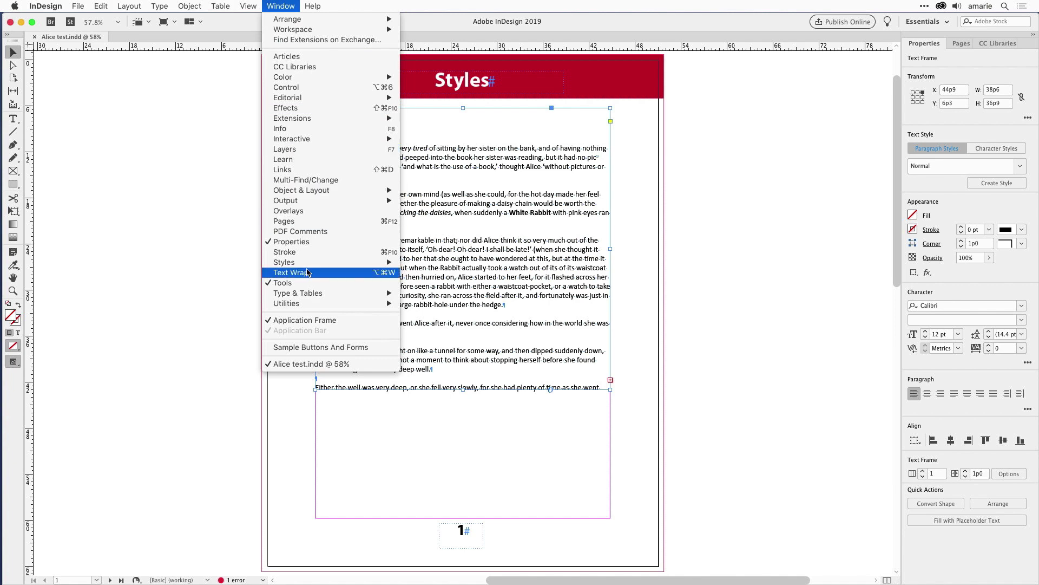
pyautogui.click(818, 200)
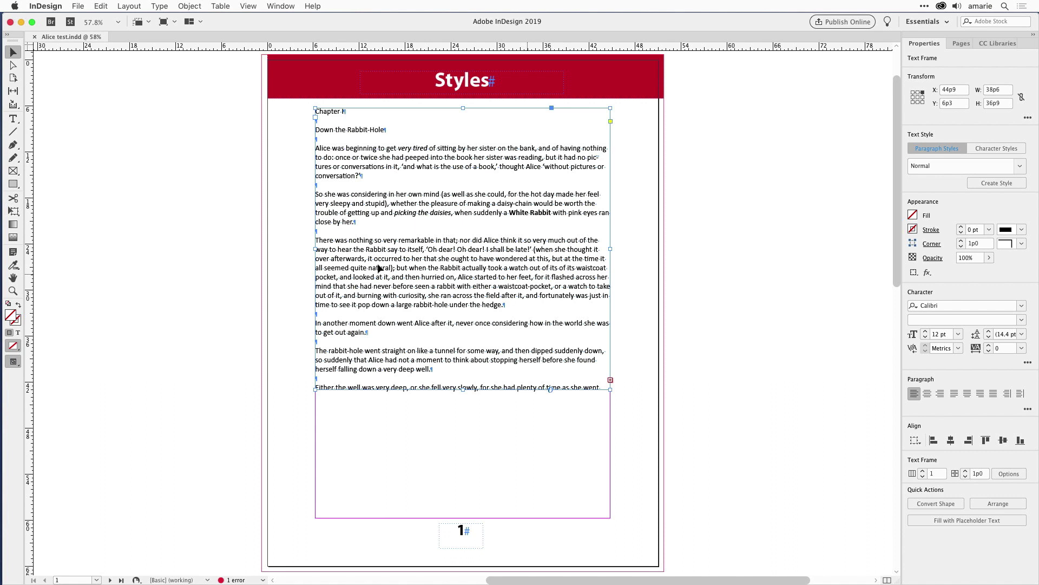
pyautogui.click(732, 160)
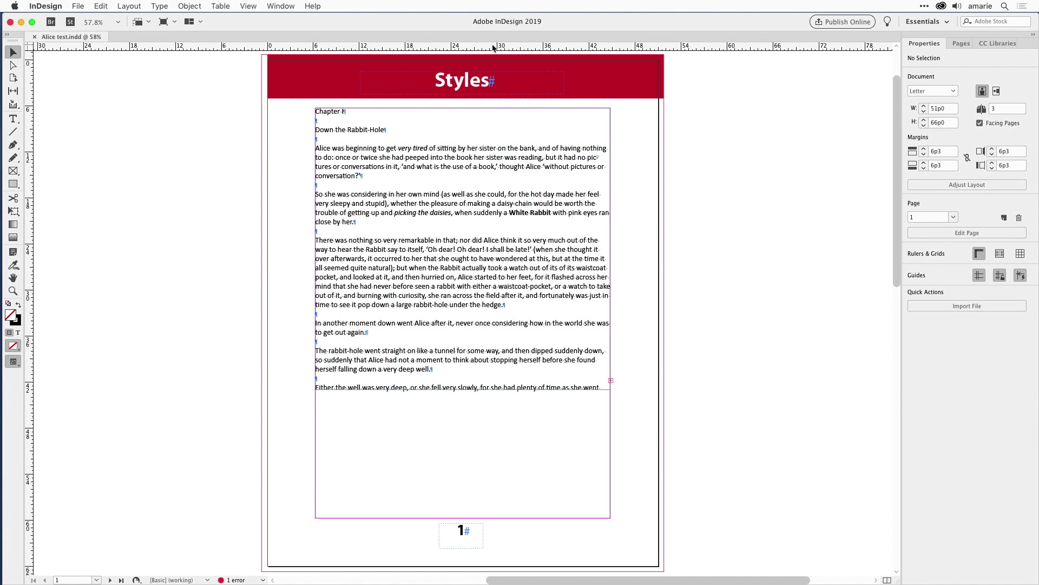
# Turn on Window > Control and reselect the story text frame so the Control panel shows its settings
pyautogui.click(282, 6)
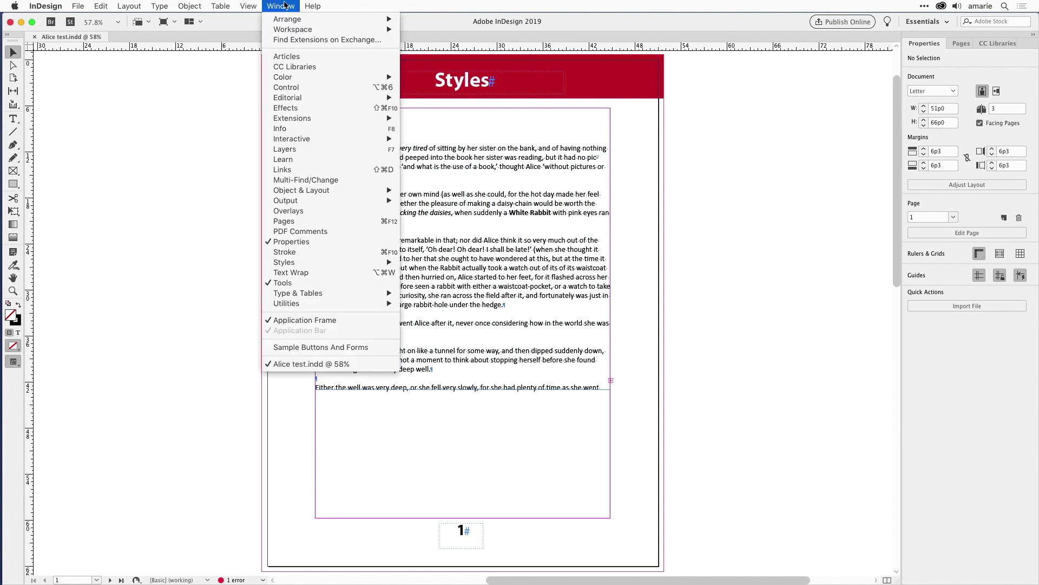
pyautogui.click(287, 87)
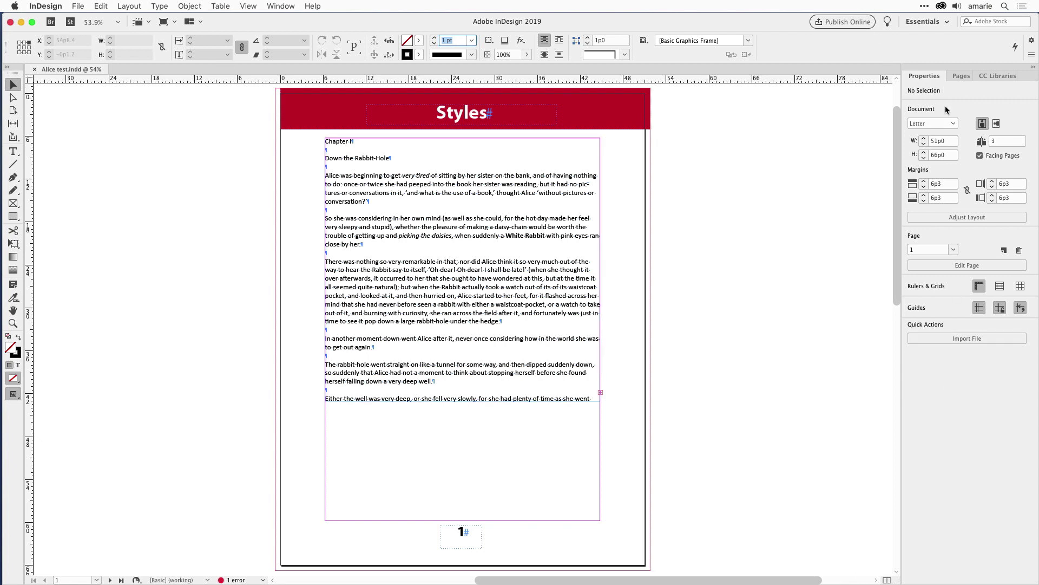
pyautogui.click(478, 318)
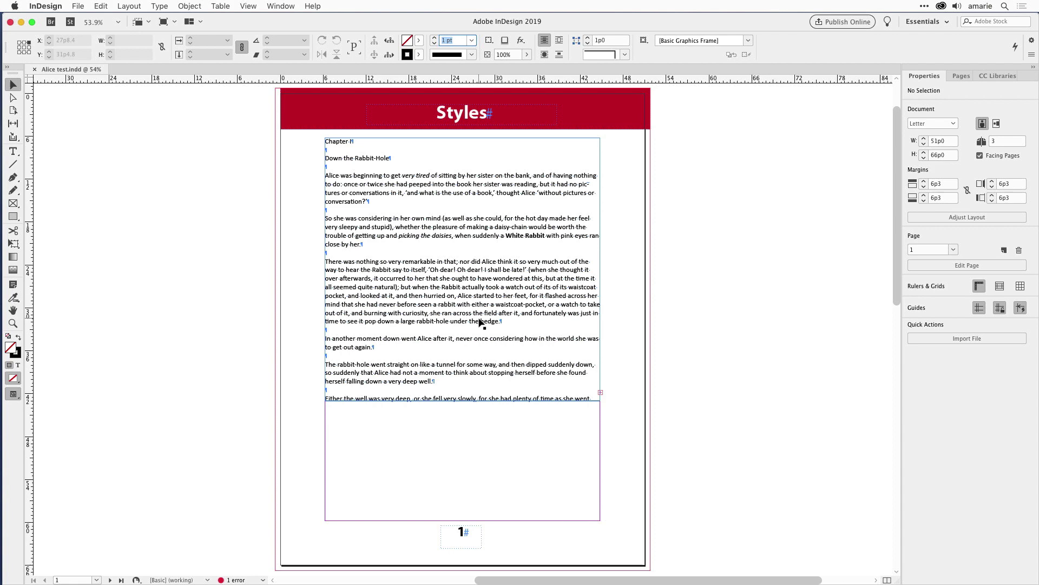
pyautogui.doubleClick(479, 318)
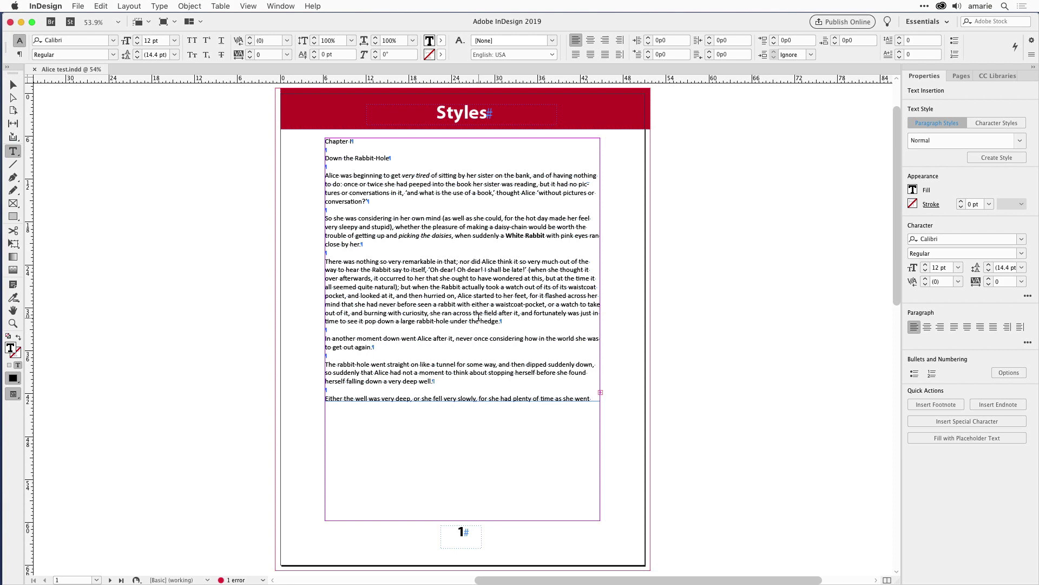
pyautogui.click(13, 85)
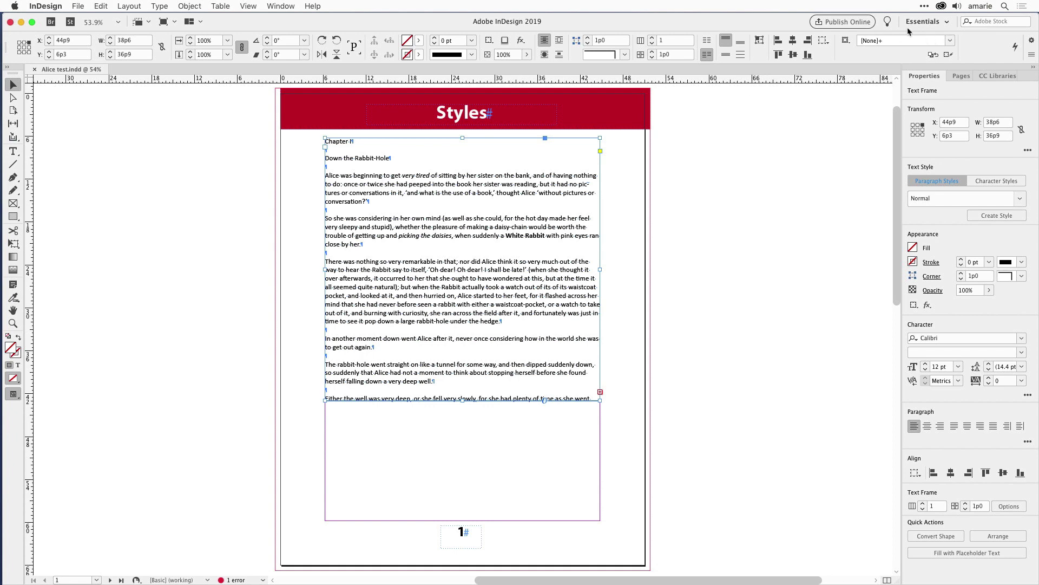
pyautogui.click(937, 23)
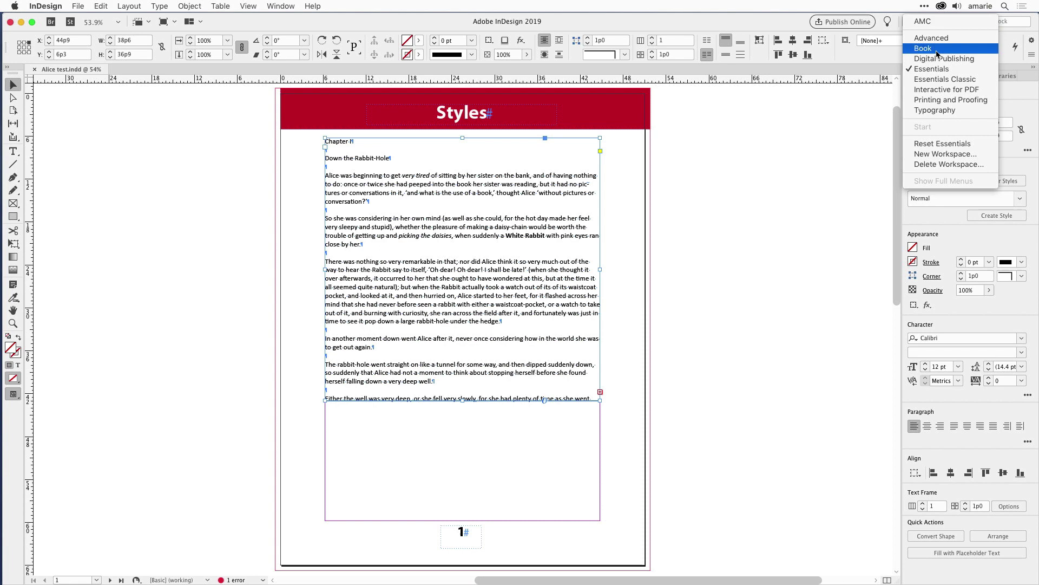
pyautogui.click(944, 79)
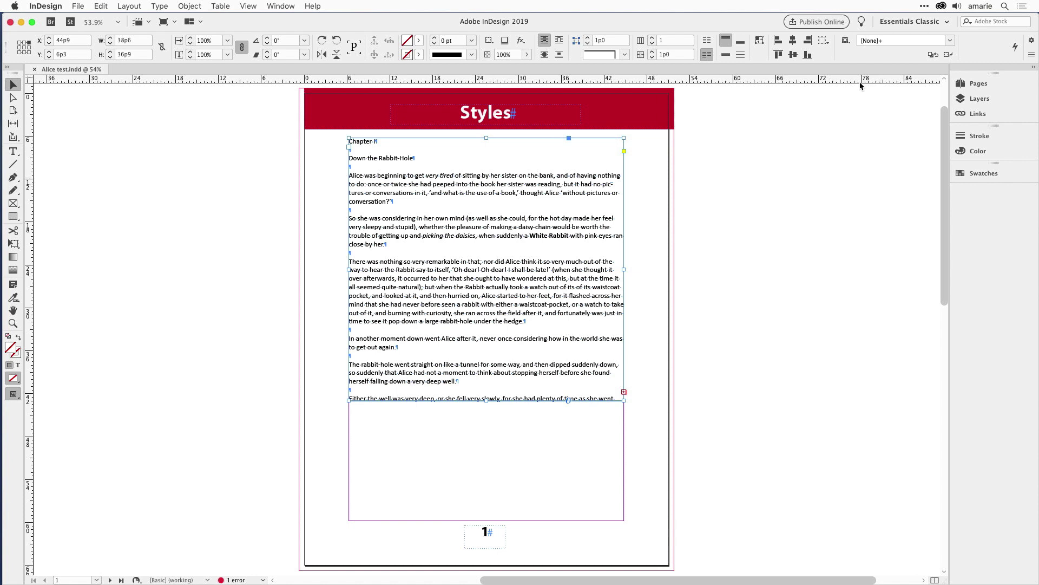
pyautogui.click(914, 23)
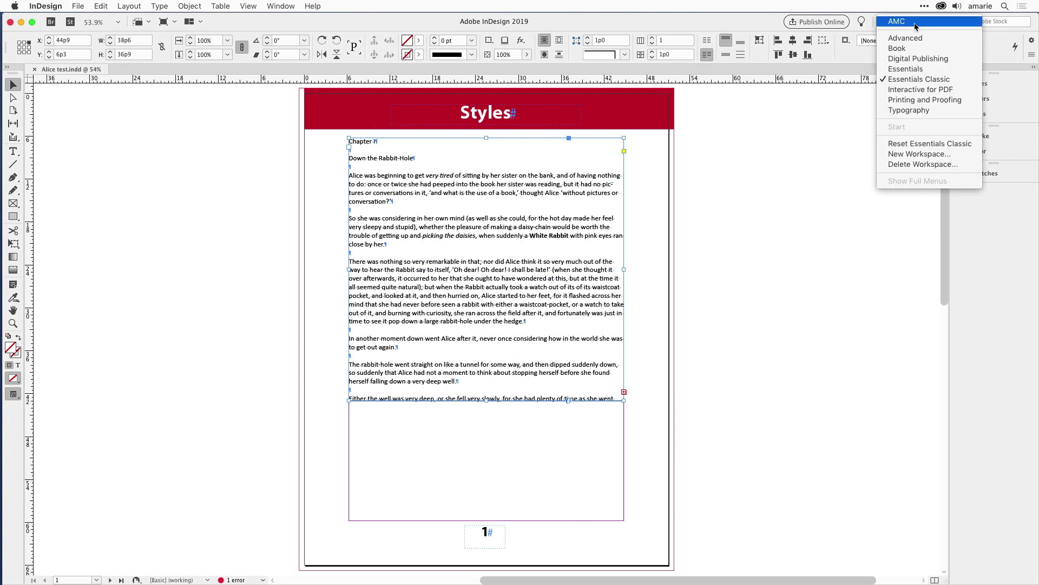
pyautogui.click(917, 69)
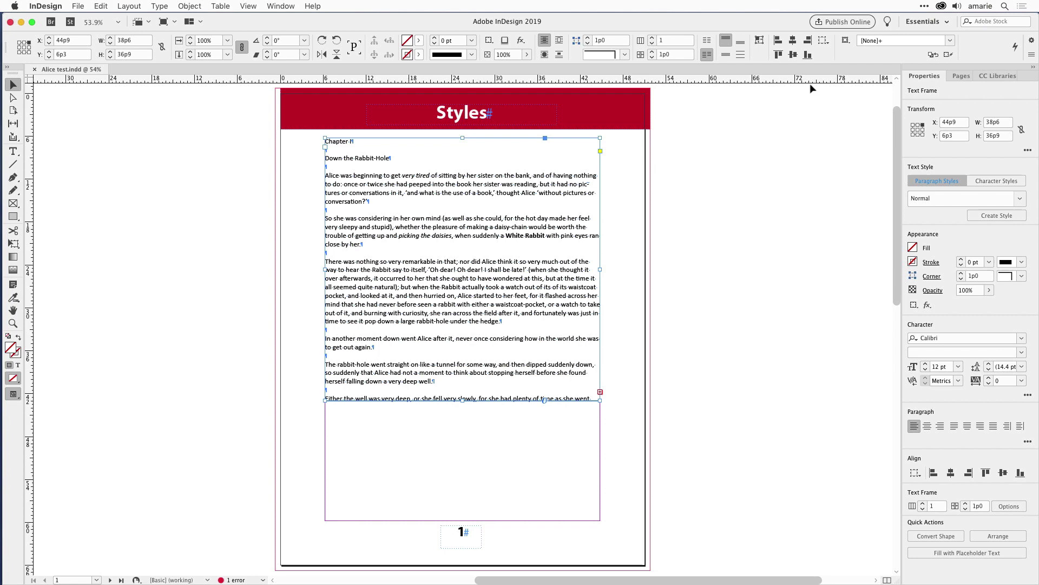
# Undock and close the Properties panel, leaving only Pages and CC Libraries docked
pyautogui.moveTo(924, 76); pyautogui.dragTo(745, 94)
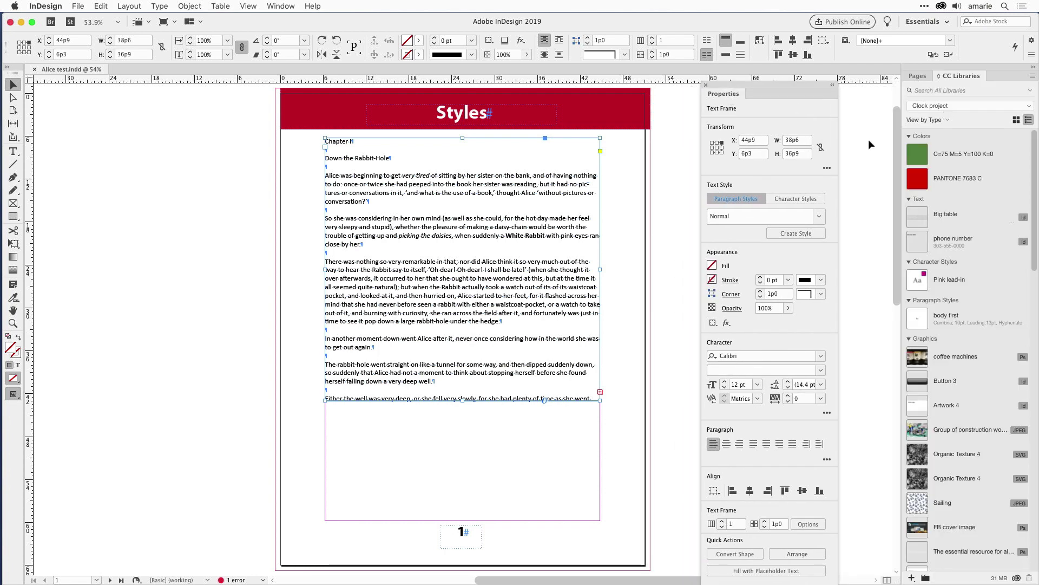
pyautogui.click(705, 85)
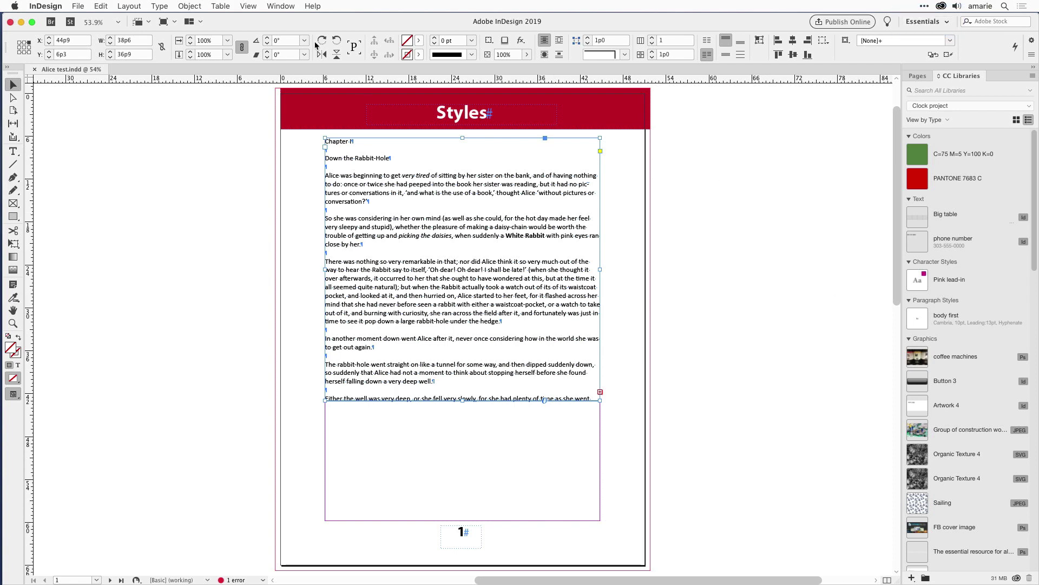
pyautogui.click(276, 7)
pyautogui.moveTo(303, 29)
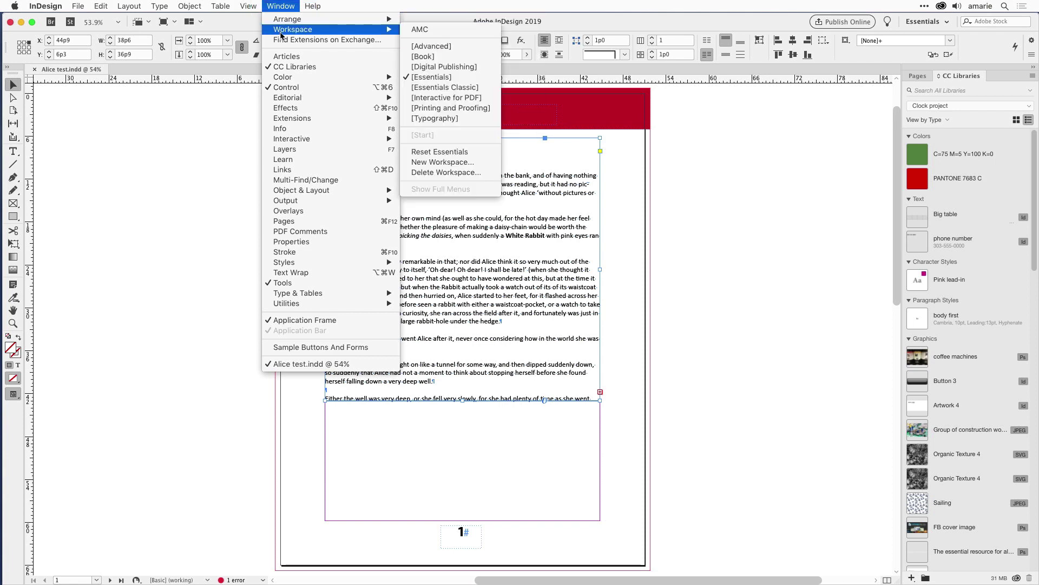
# Create a new workspace named 'My Essentials' with both capture options kept checked
pyautogui.click(479, 162)
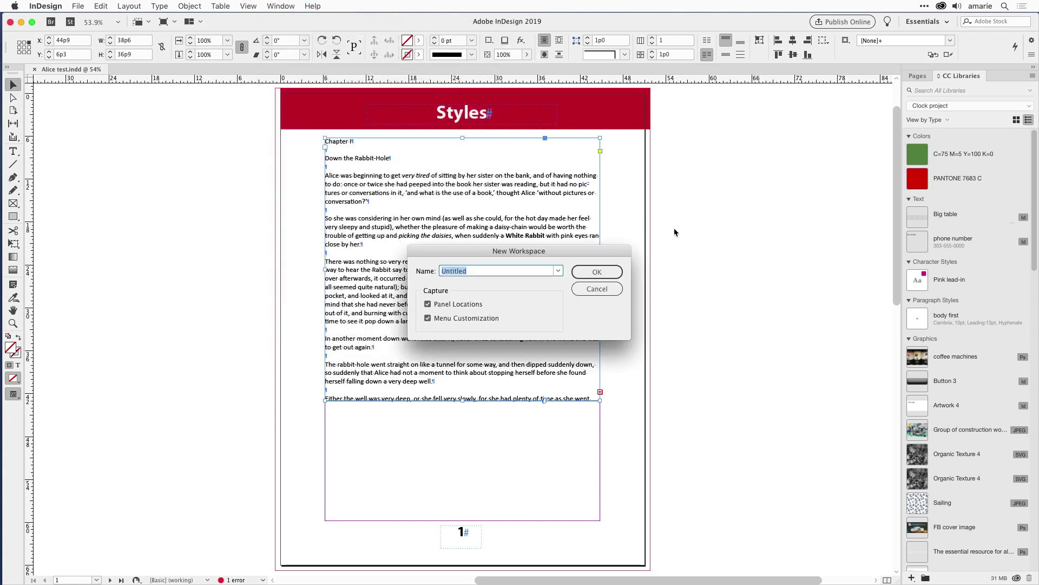
pyautogui.write('aM')
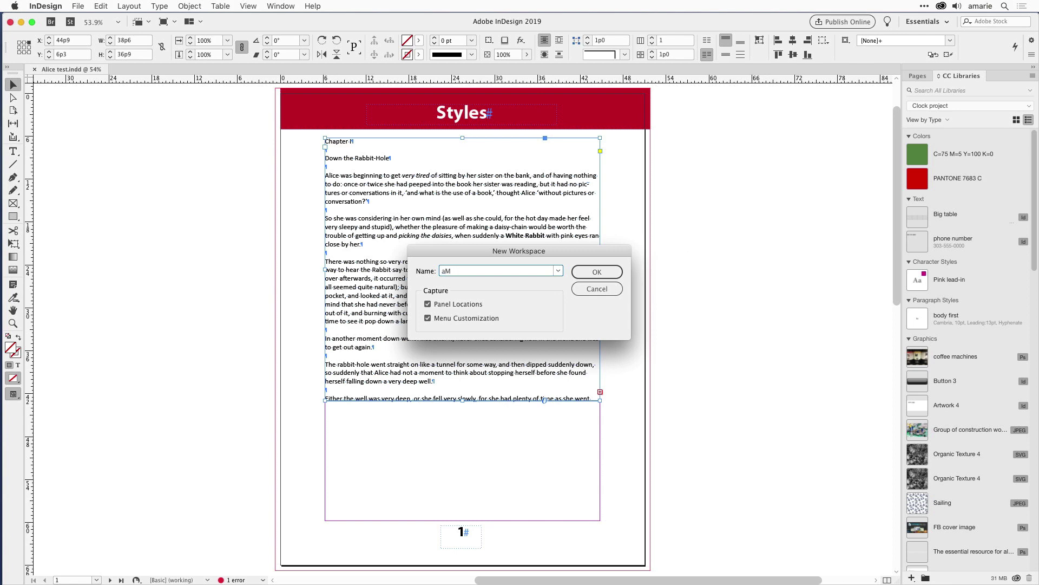
pyautogui.press('BackSpace')
pyautogui.press('BackSpace')
pyautogui.write('My Essentials')
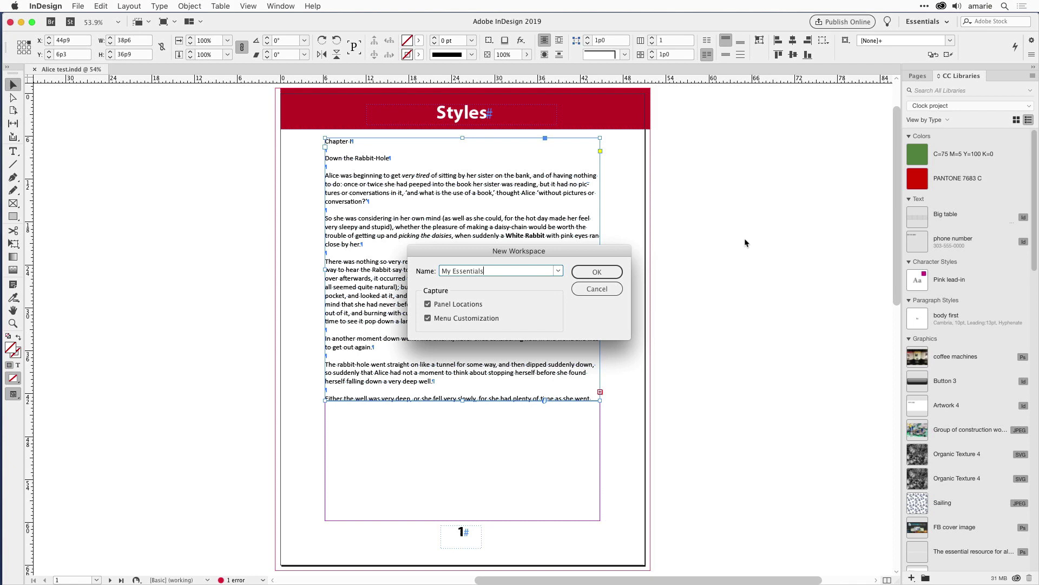
pyautogui.click(598, 271)
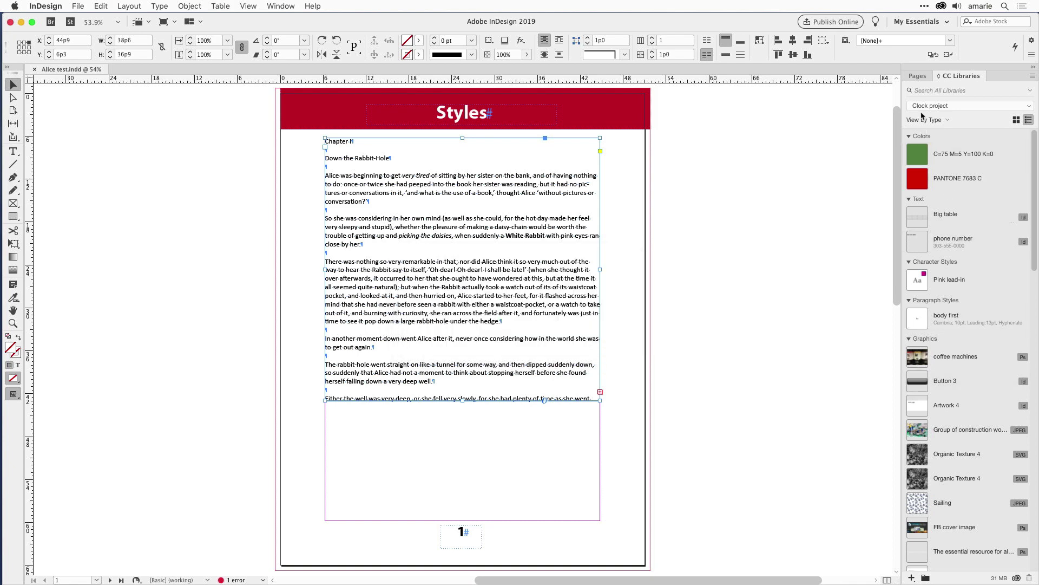
pyautogui.click(921, 22)
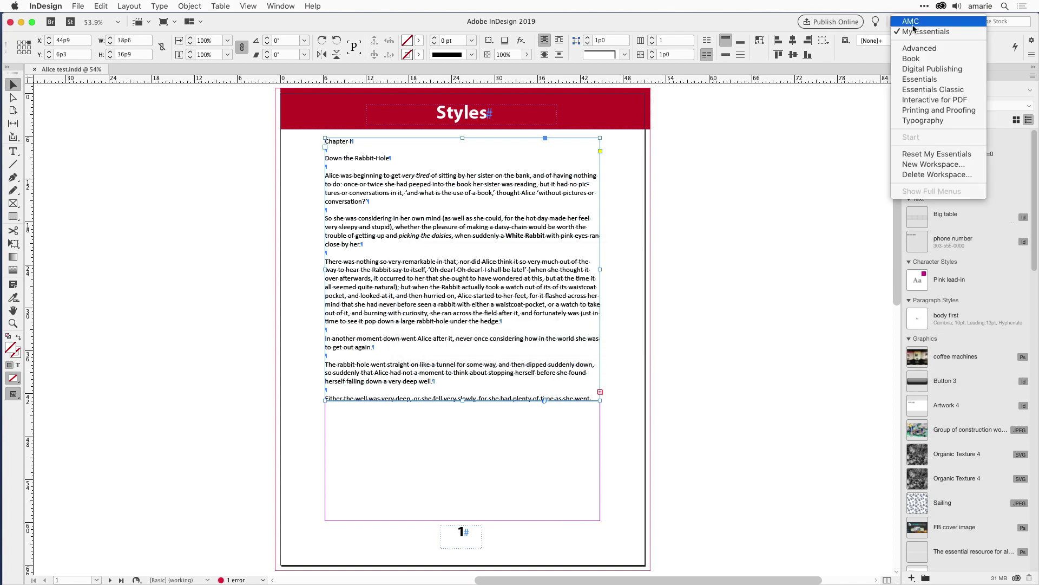
pyautogui.click(921, 82)
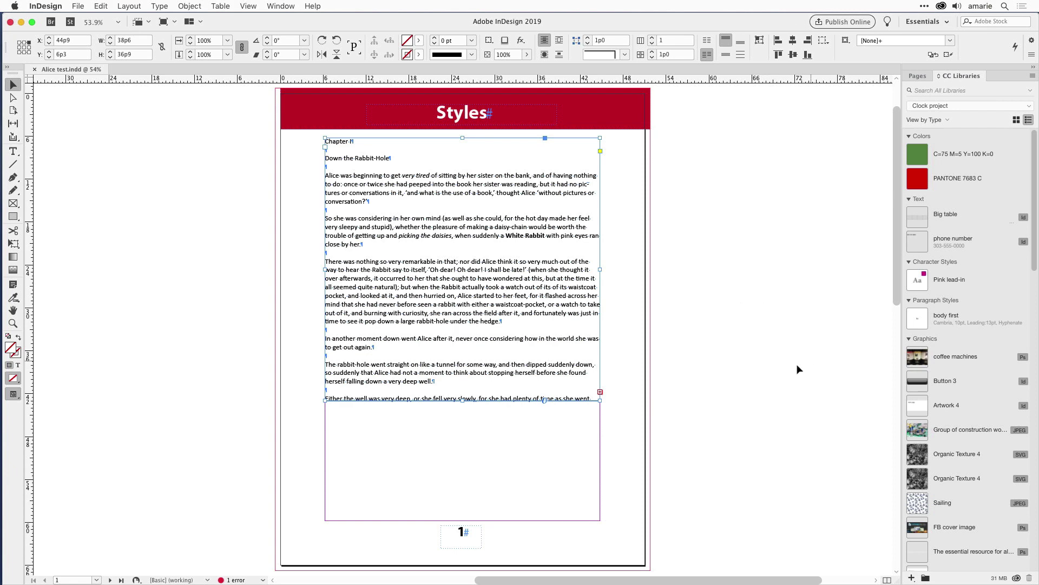
pyautogui.click(926, 22)
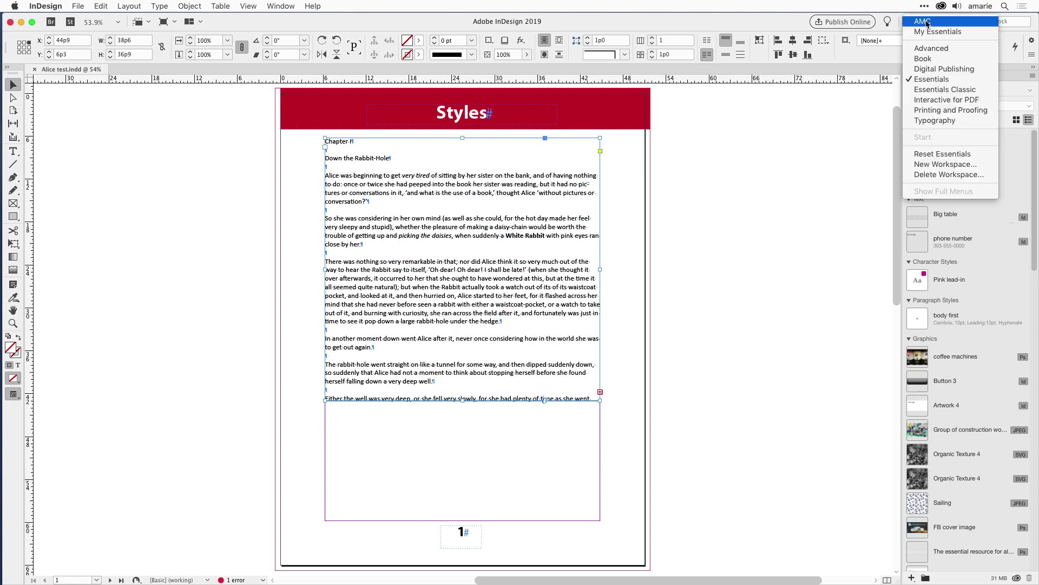
pyautogui.click(927, 154)
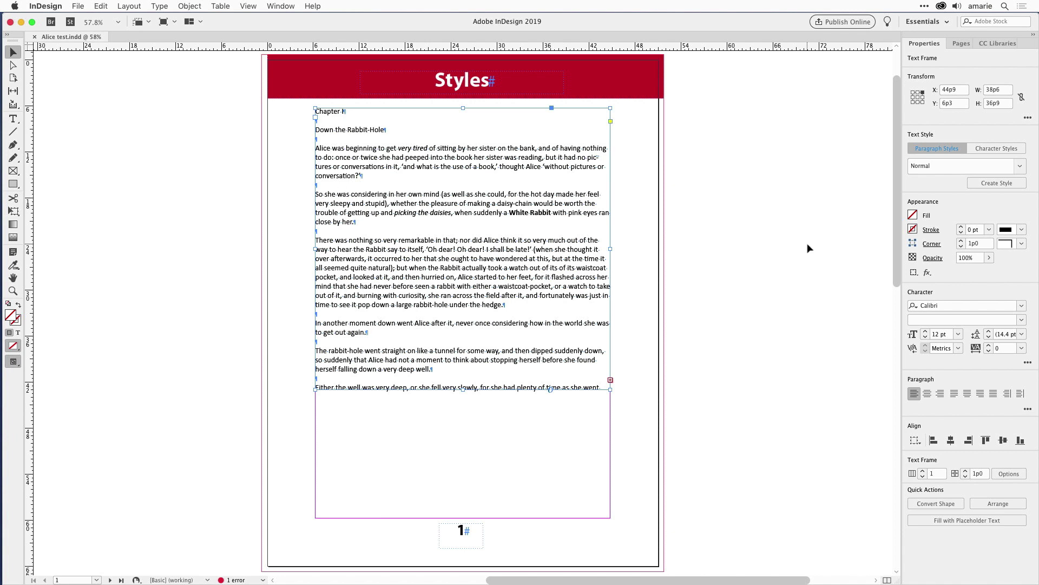
pyautogui.click(931, 22)
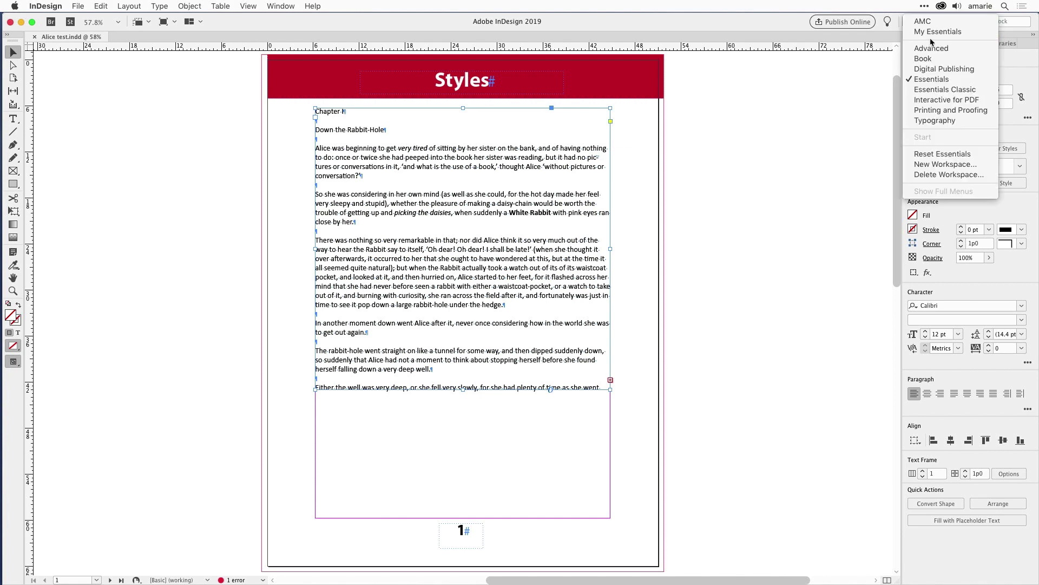
pyautogui.click(941, 33)
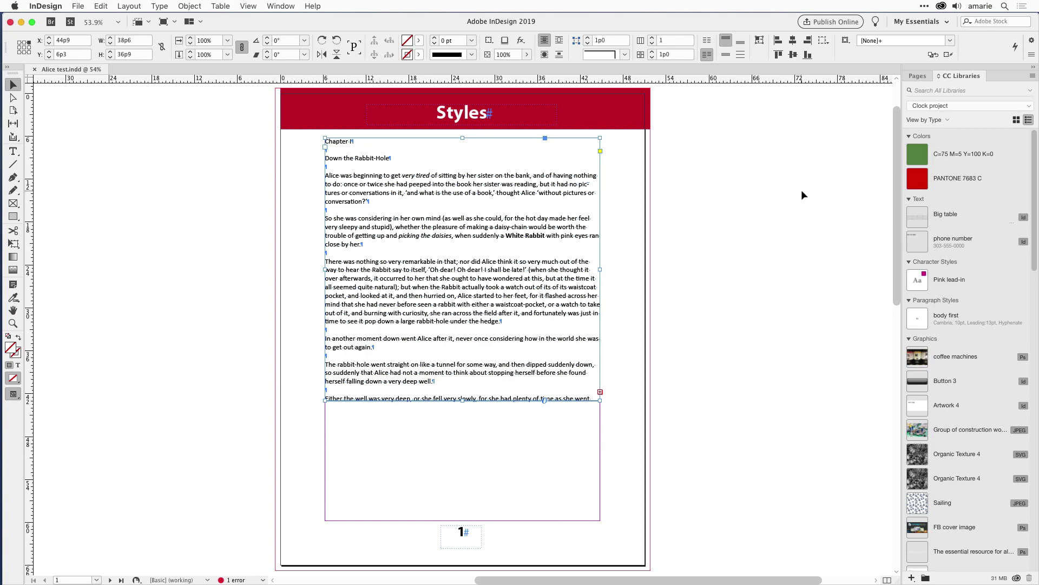
# Close Alice test.indd and reopen it from the Home screen's Recent list
pyautogui.click(34, 70)
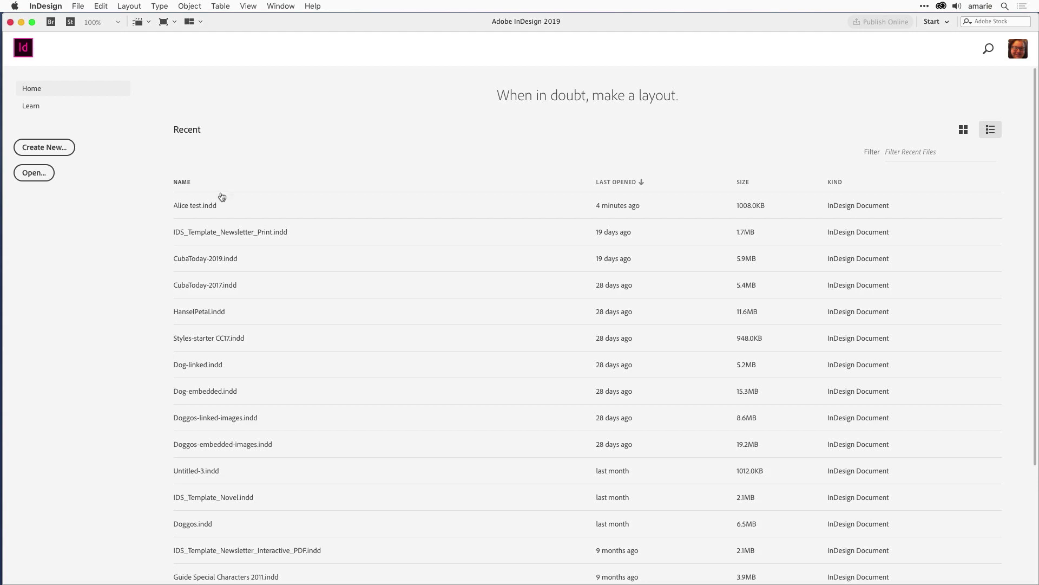
pyautogui.click(215, 209)
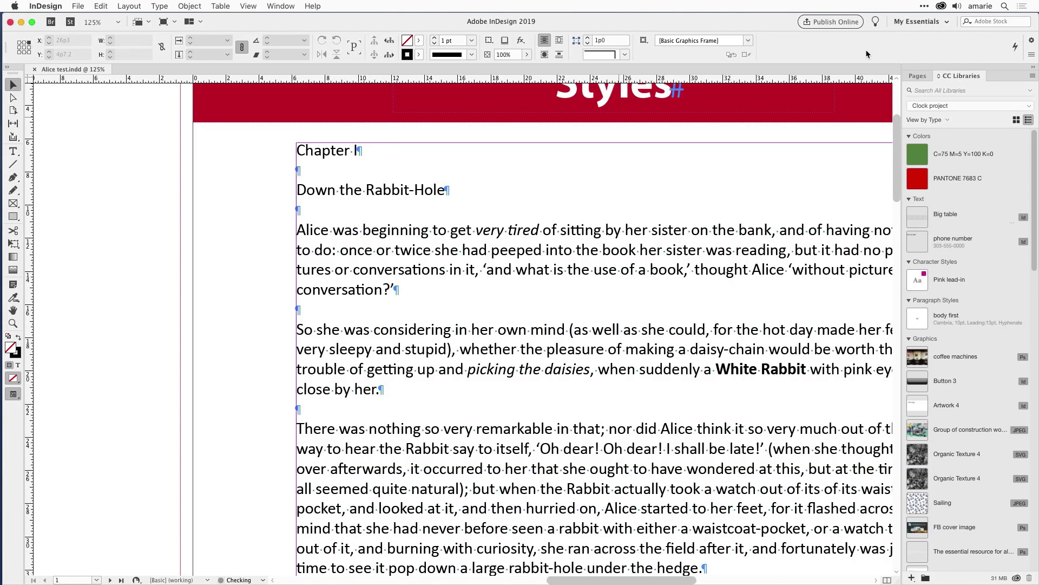